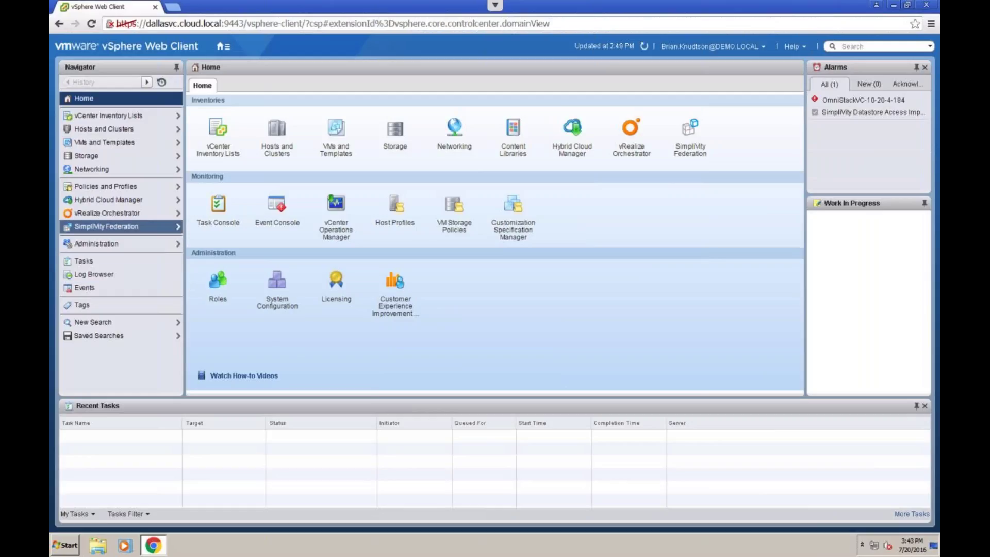
Step: Open the SimpliVity Federation topology view of the connected datacenters and dismiss the meeting reminder
left_click(136, 229)
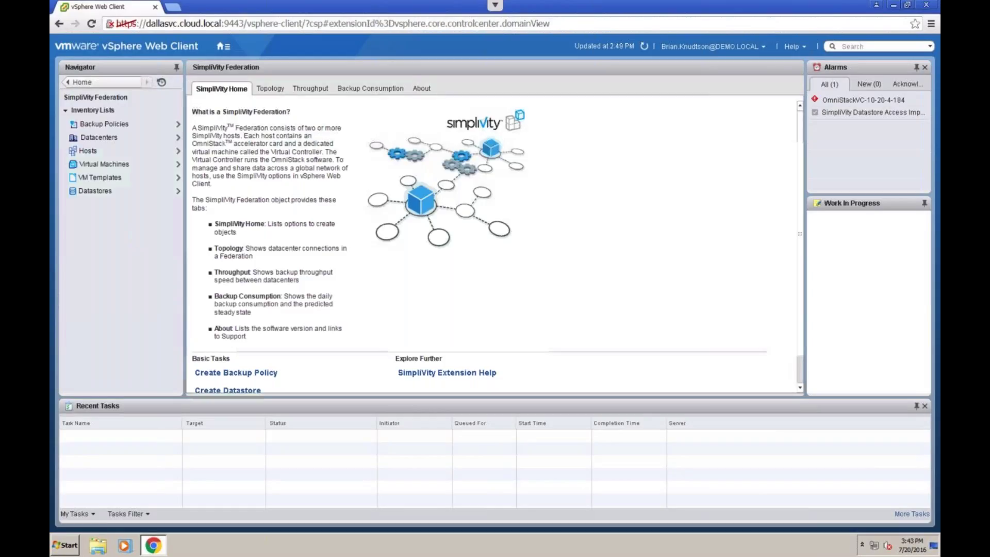
left_click(271, 93)
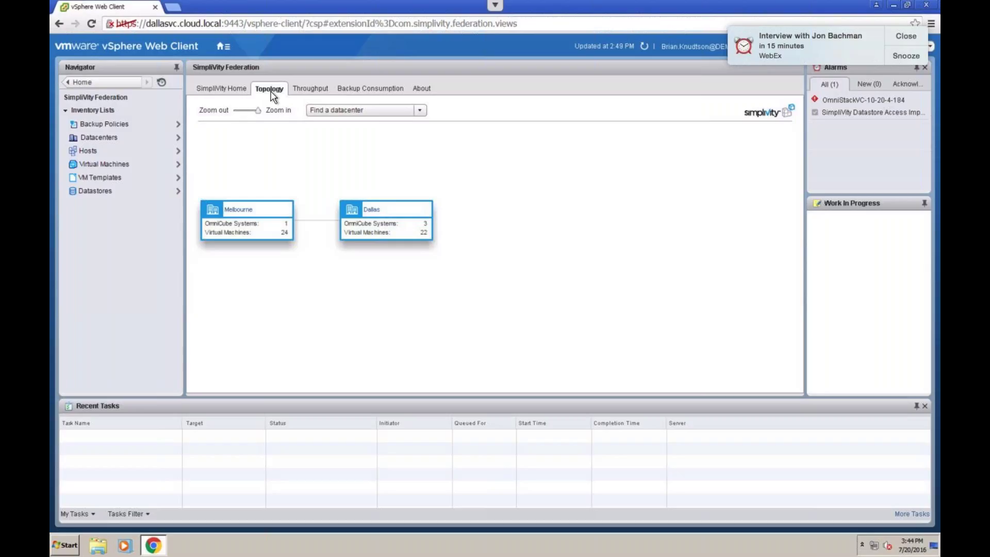
left_click(904, 37)
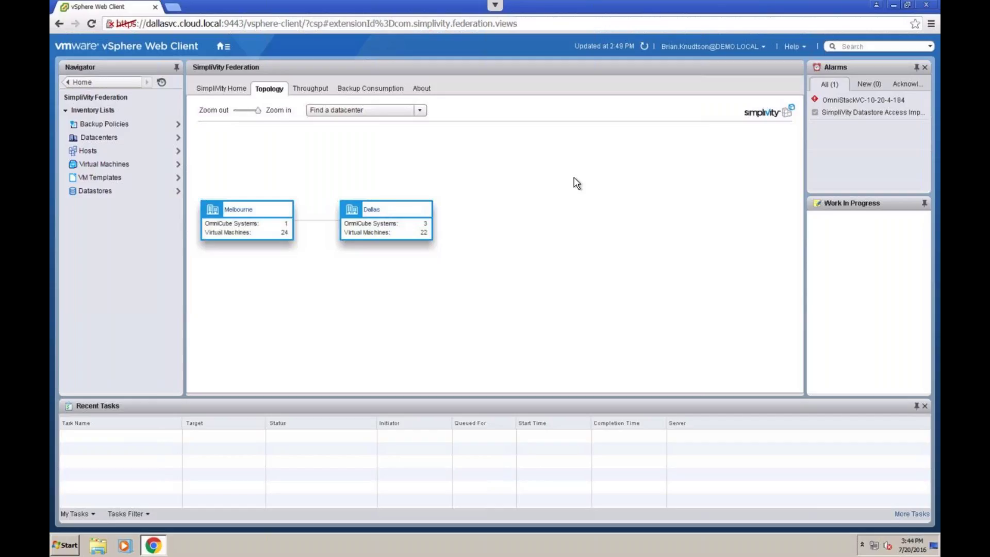
Step: Open the Dallas datacenter from the federation's datacenter list and review its SimpliVity capacity
left_click(140, 139)
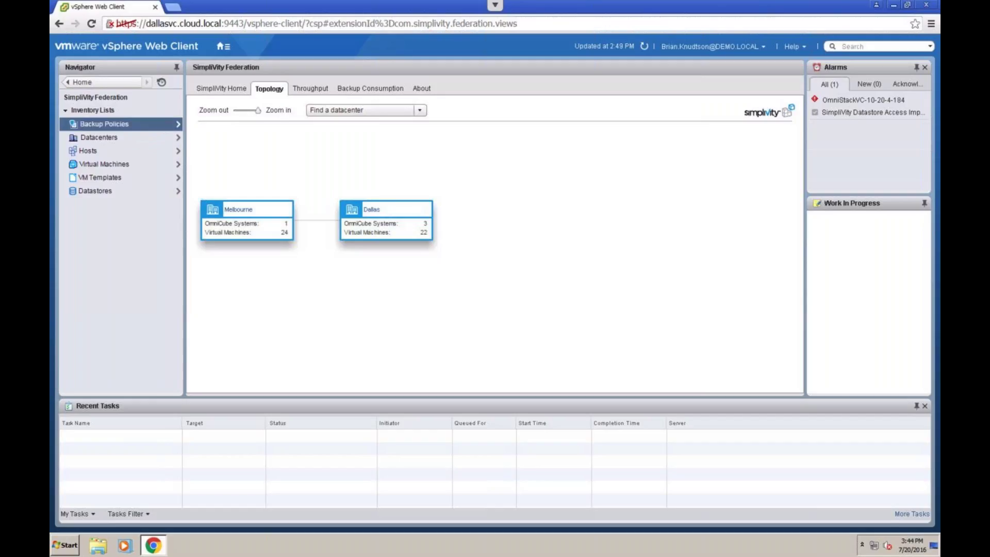
left_click(108, 139)
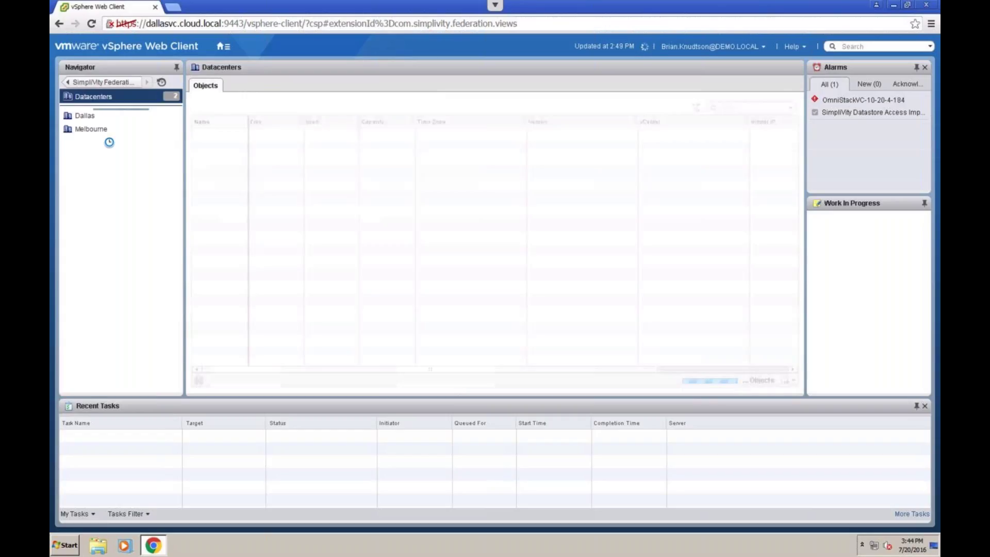
left_click(77, 116)
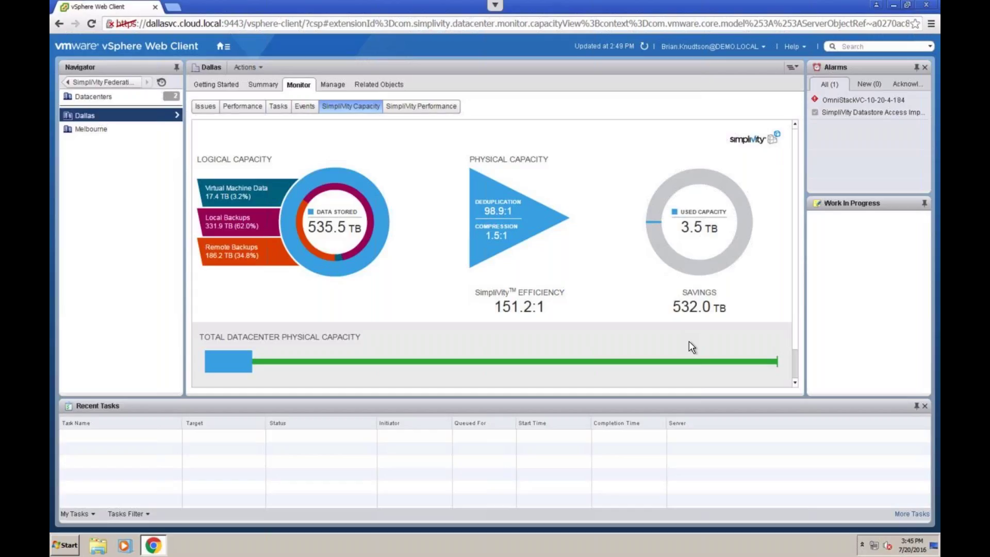
Step: From Hosts and Clusters, make a SimpliVity clone of virtual machine 04_Win02_DAL, naming it with the operator's first name plus "_Clone"
left_click(223, 46)
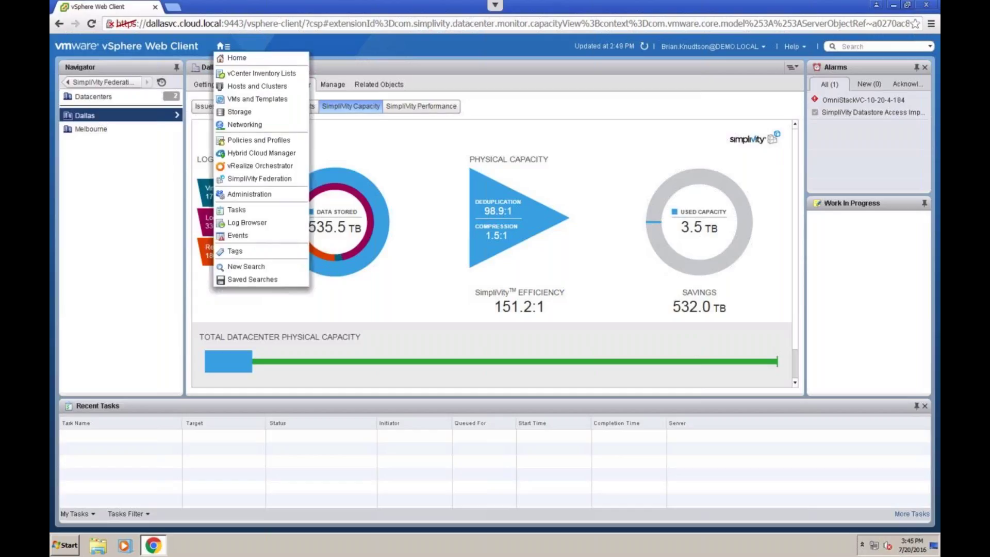
left_click(241, 85)
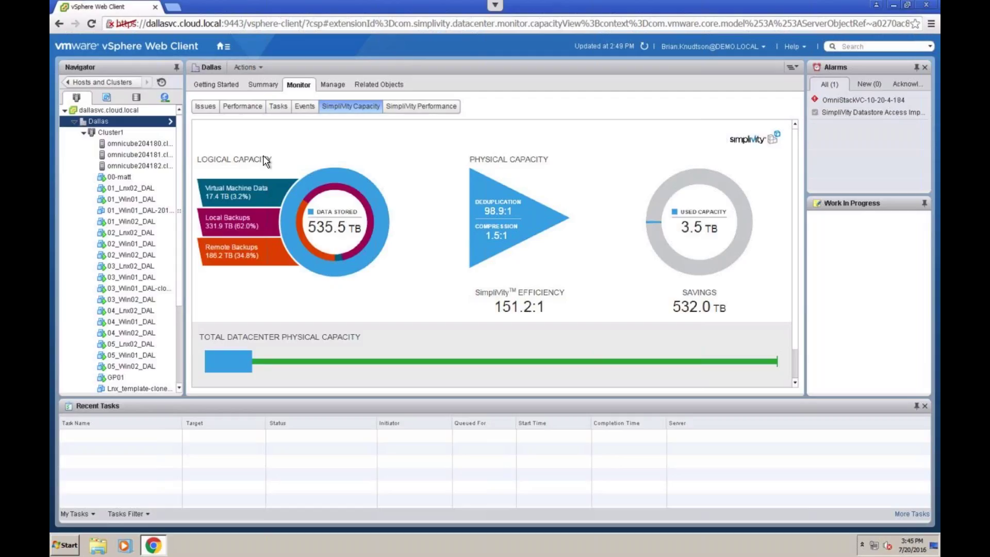
right_click(132, 333)
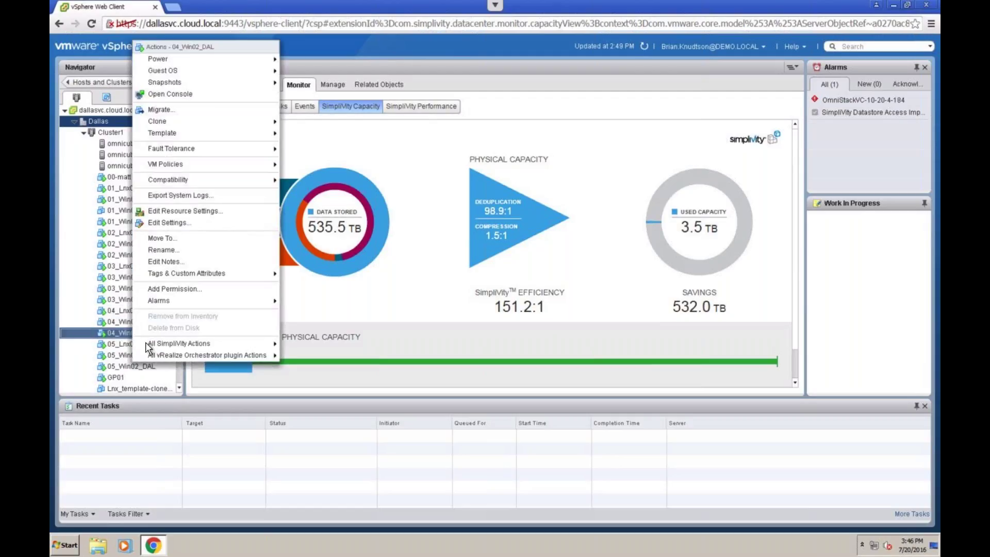
mouse_move(151, 346)
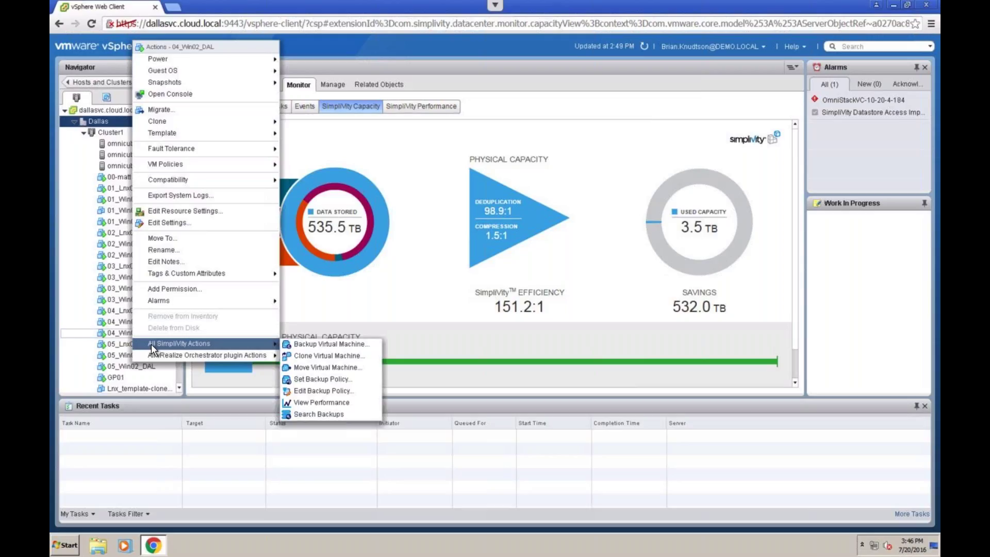
left_click(302, 355)
type("Br")
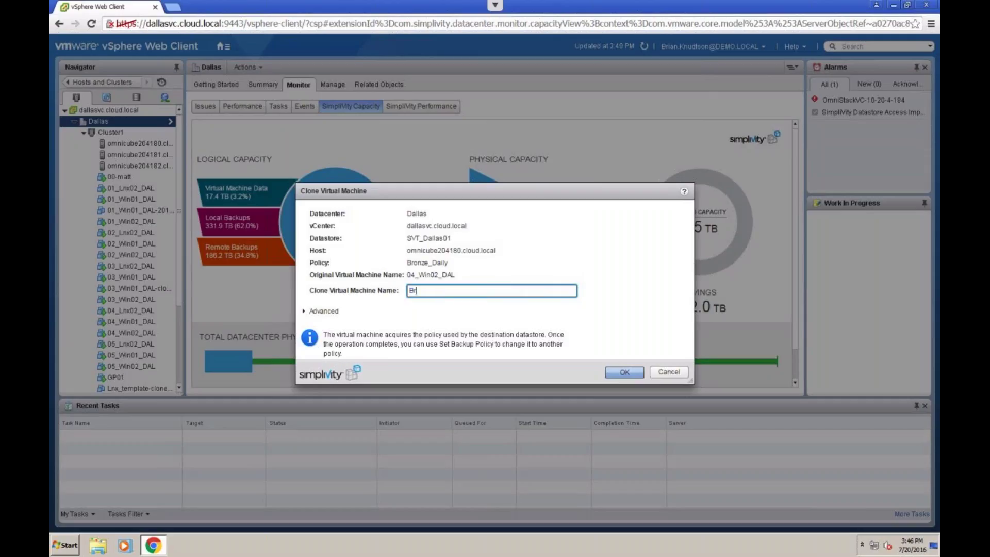
type("ian_Clone")
left_click(623, 371)
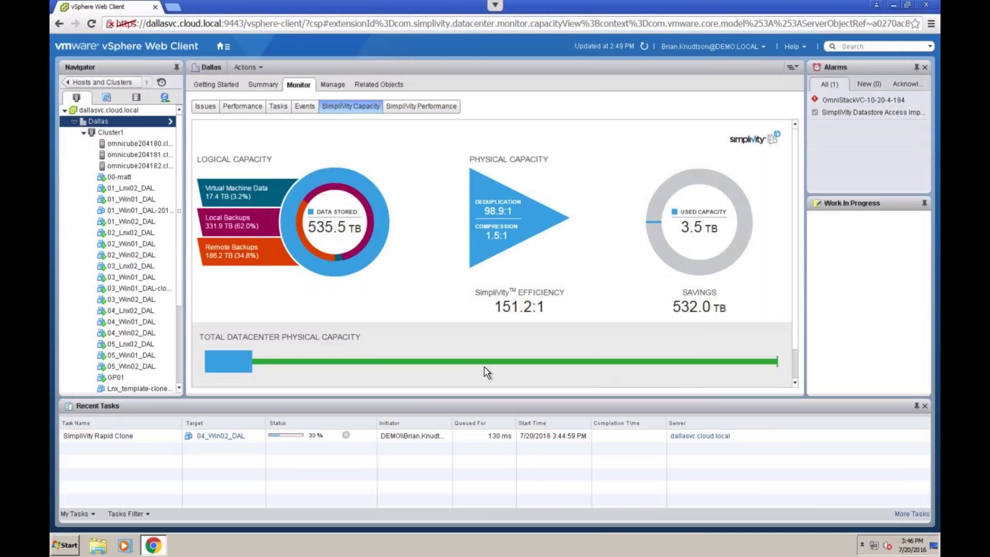
left_click(288, 435)
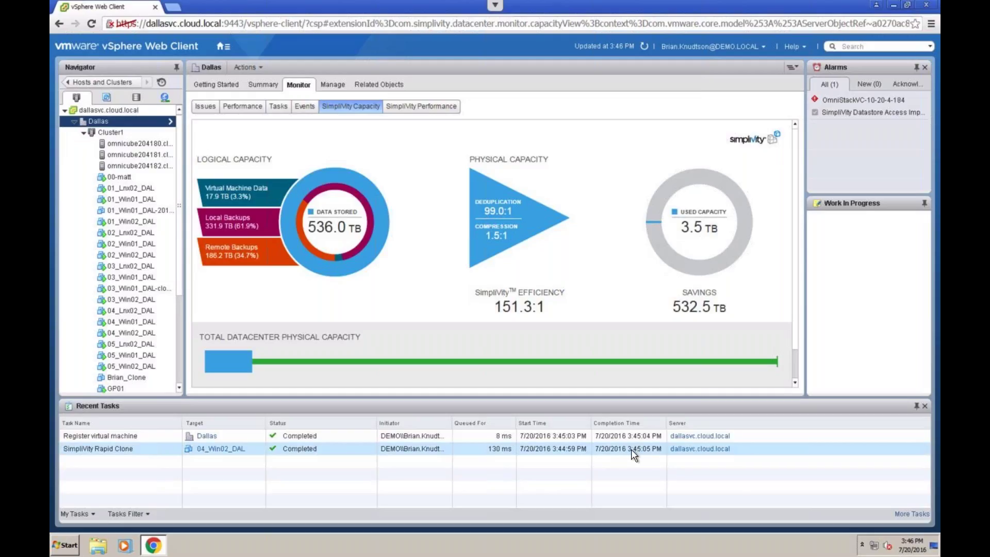
right_click(137, 376)
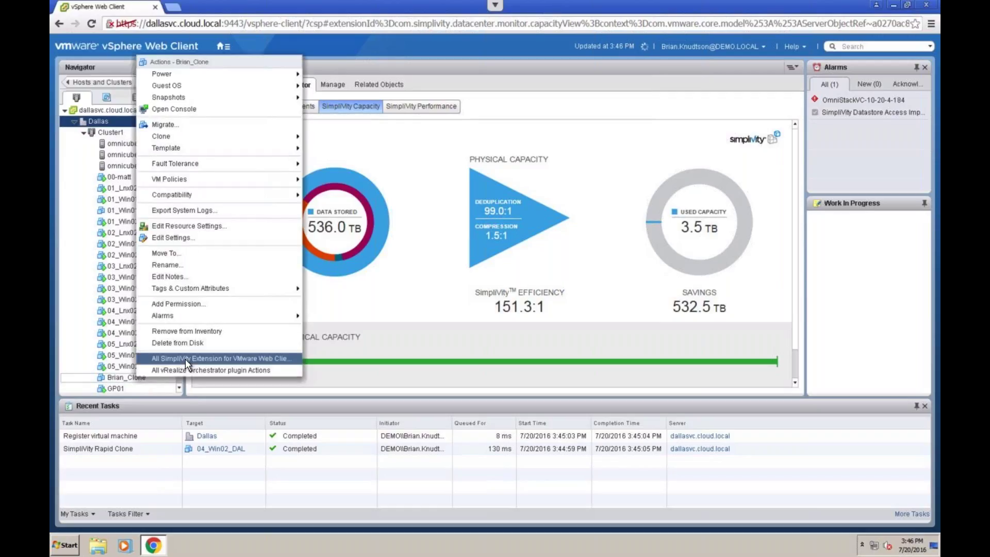
key("Escape")
left_click(124, 378)
right_click(123, 379)
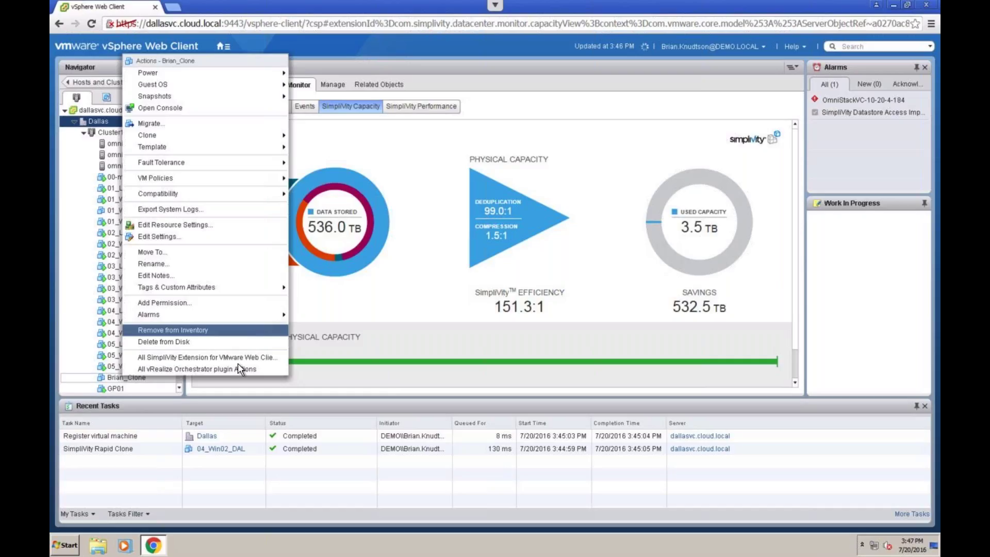
key("Escape")
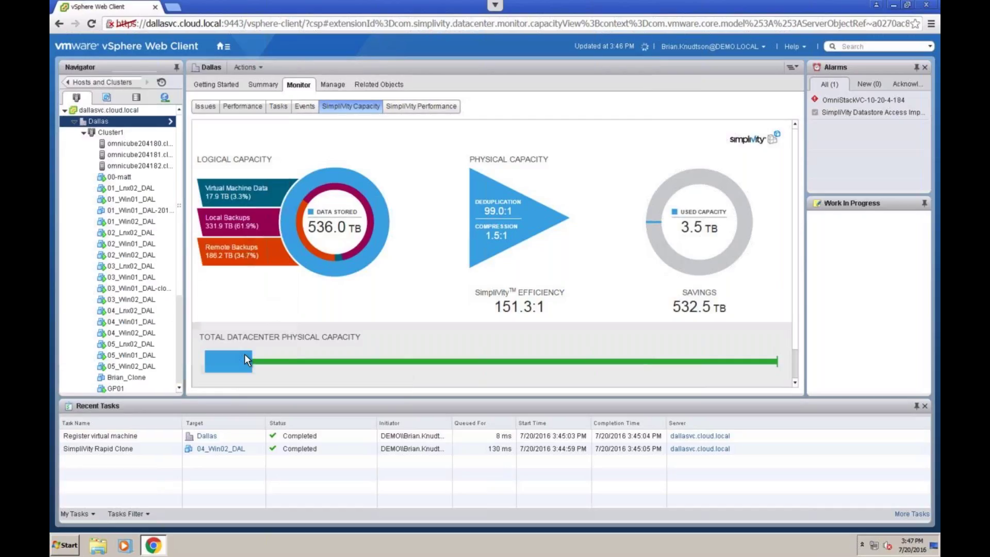
left_click(125, 376)
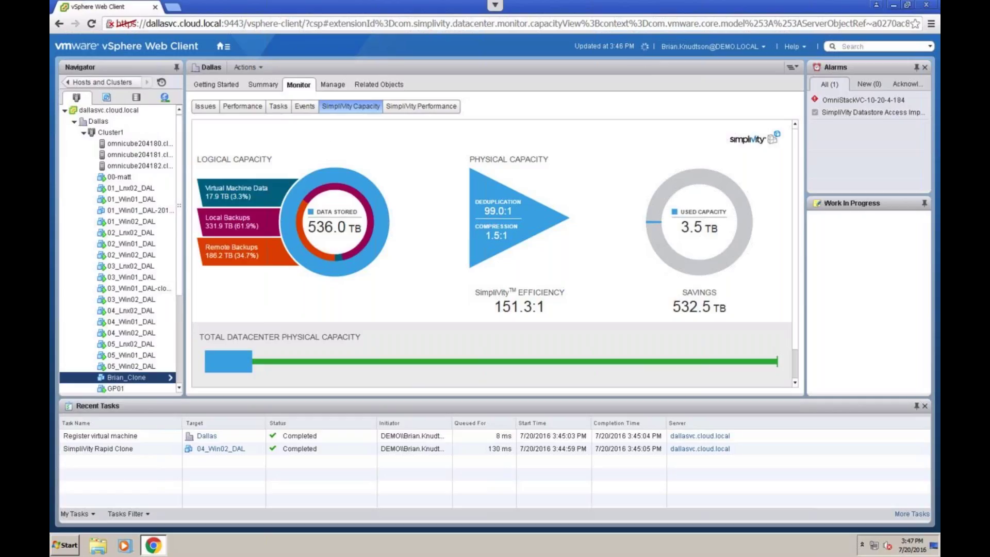
left_click(149, 381)
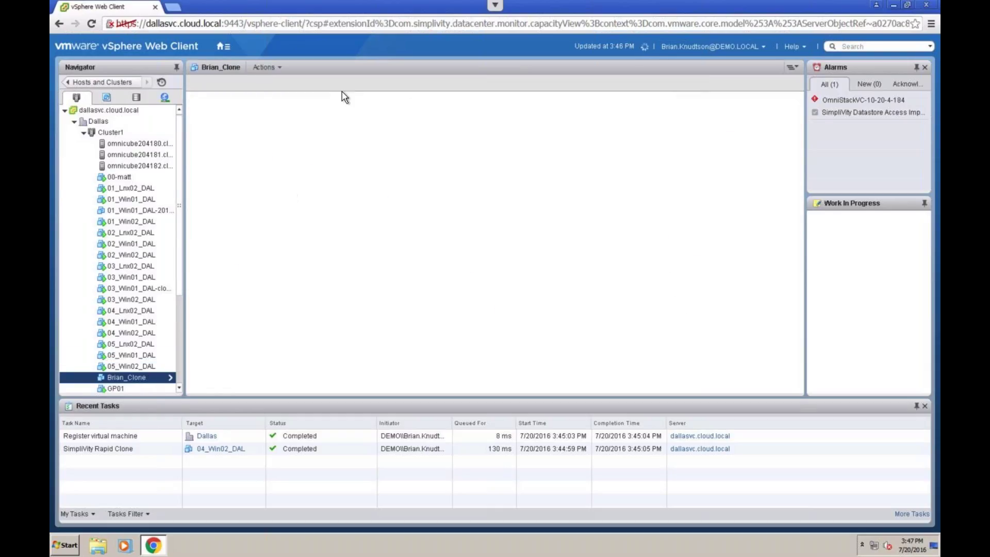
left_click(267, 67)
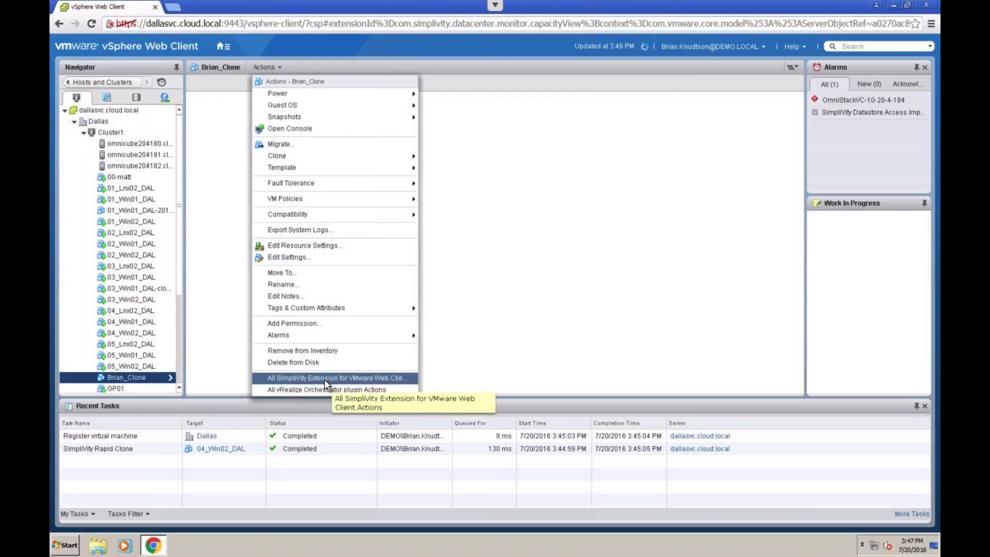
left_click(239, 269)
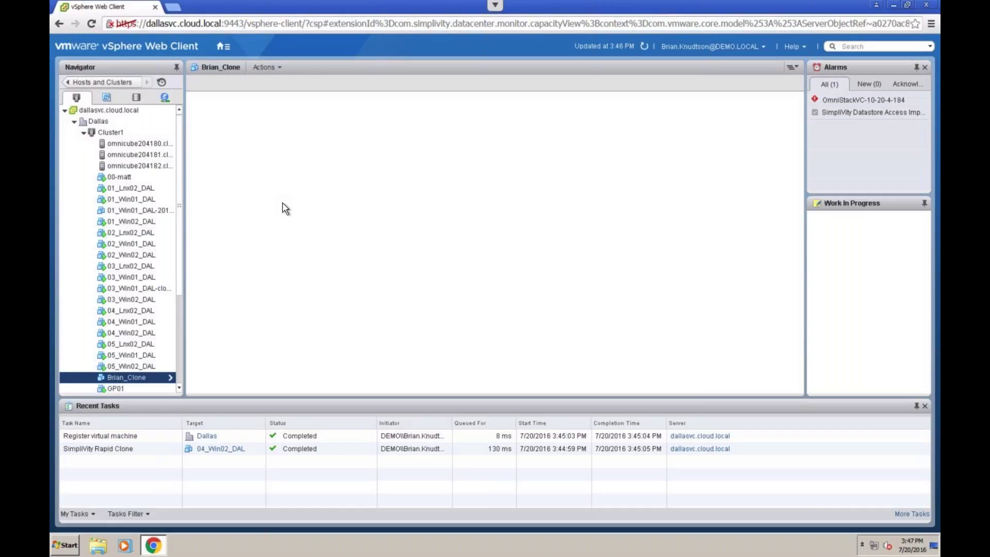
Step: Open the SimpliVity backup search for virtual machine 04_Win02_DAL
left_click(138, 334)
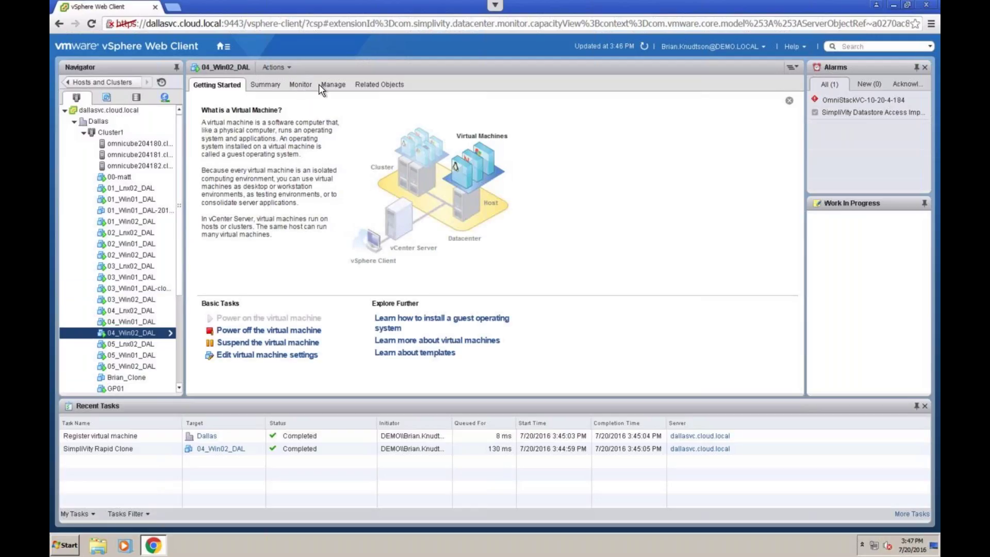
left_click(300, 85)
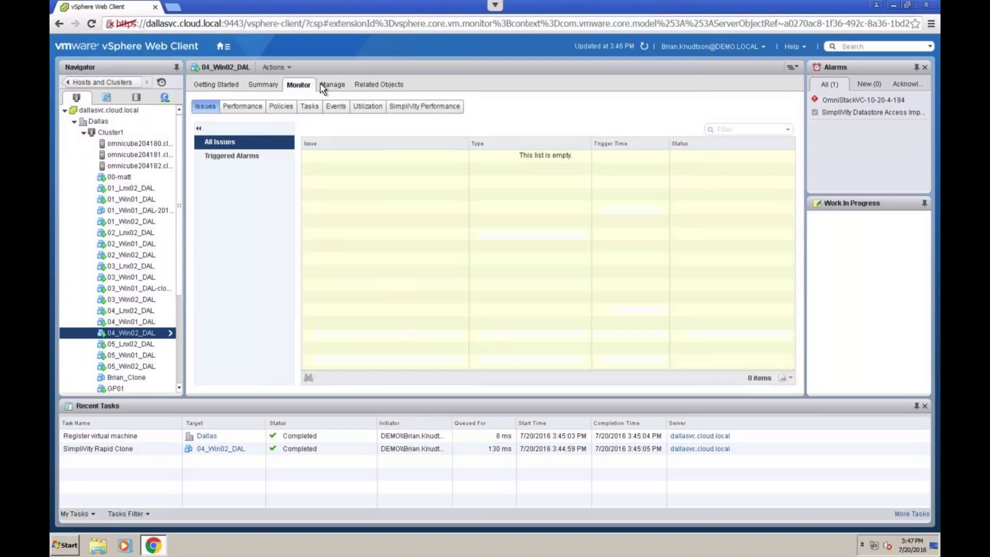
left_click(325, 86)
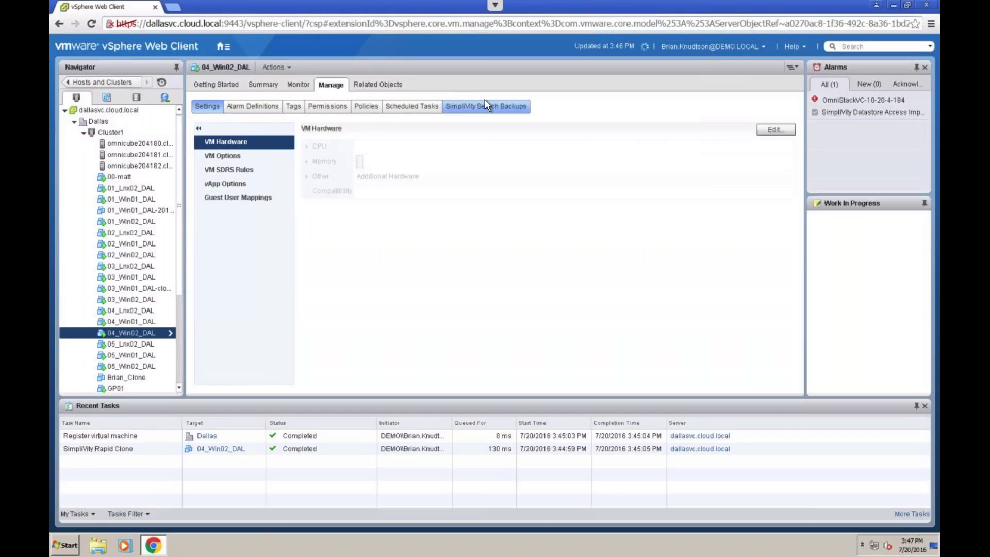
left_click(485, 101)
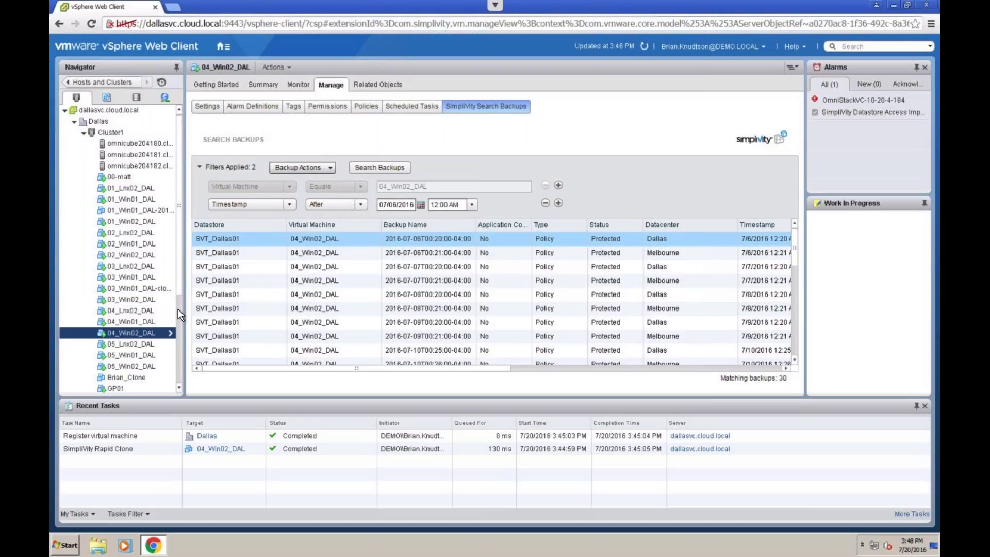
Step: Set up a restore of the Melbourne backup 2016-07-06T00:21:00-04:00 as a new virtual machine named with the operator's first name plus "_REstore"
scroll(179, 311, "down", 4)
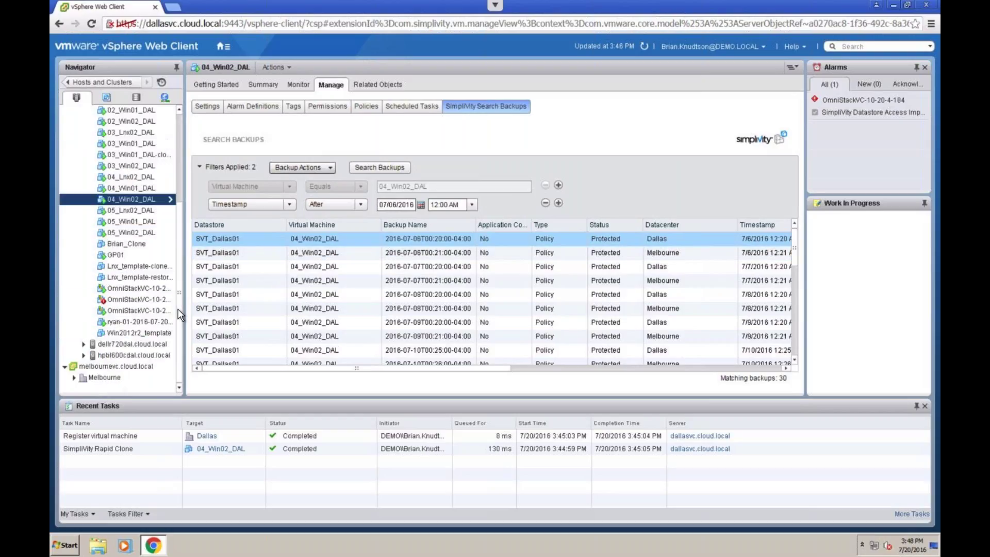
right_click(650, 251)
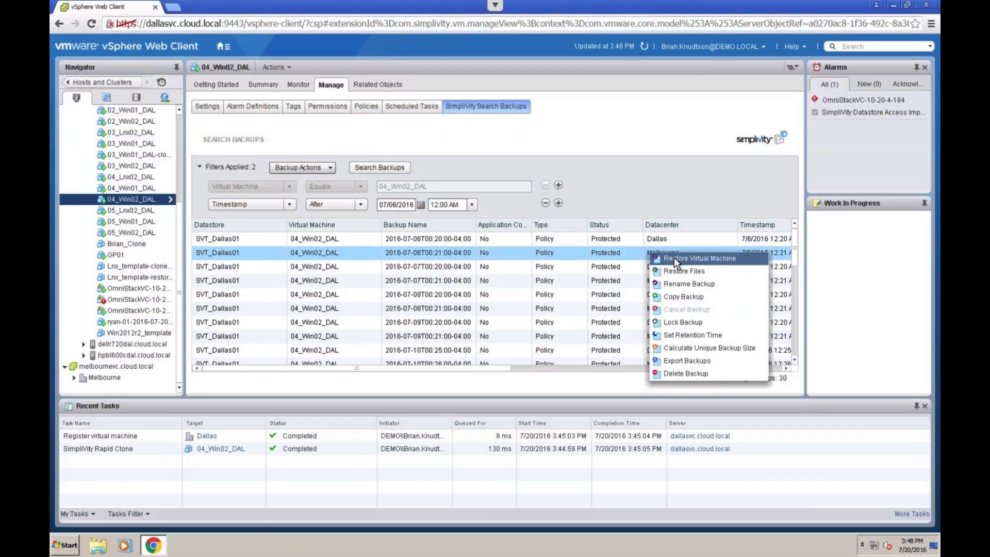
left_click(673, 257)
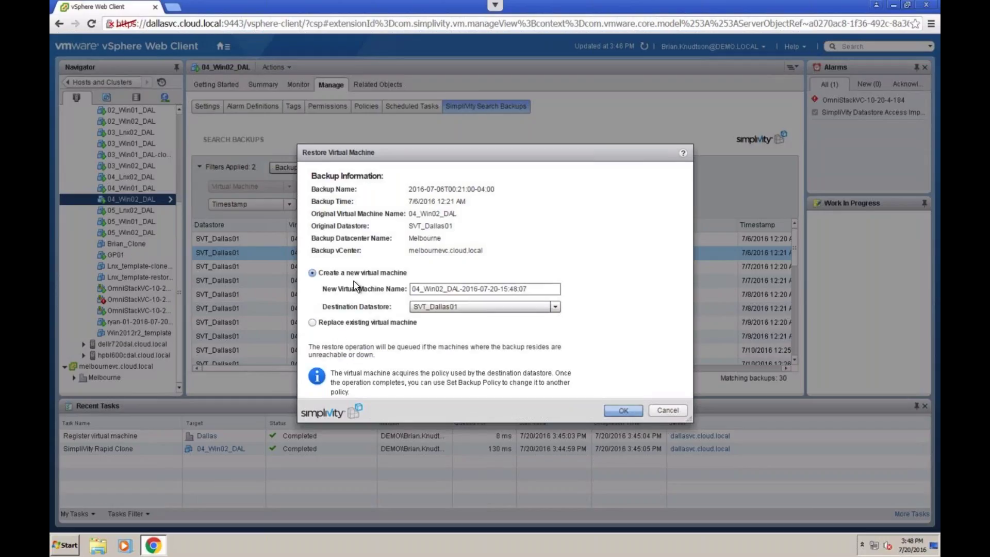
left_click(438, 289)
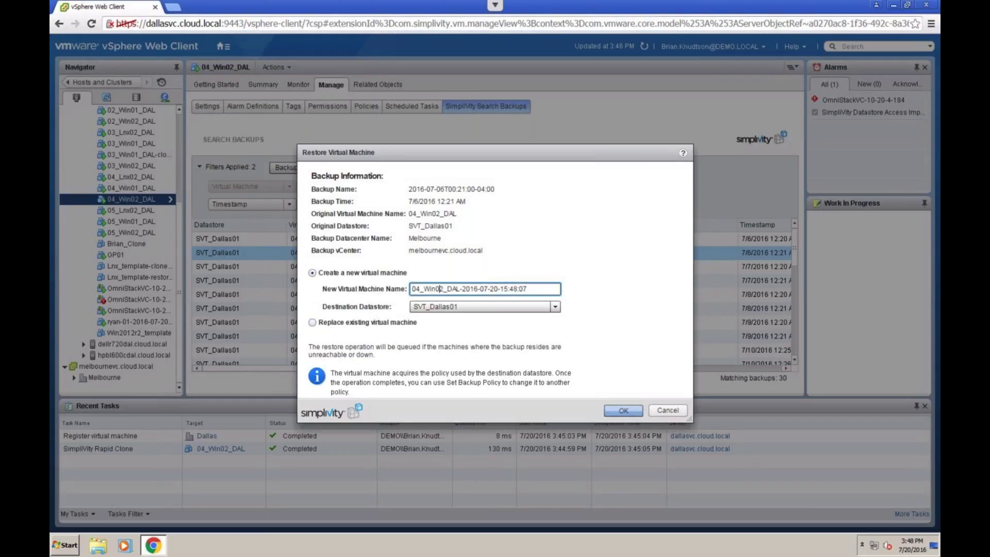
left_click_drag(543, 289, 391, 291)
type("B")
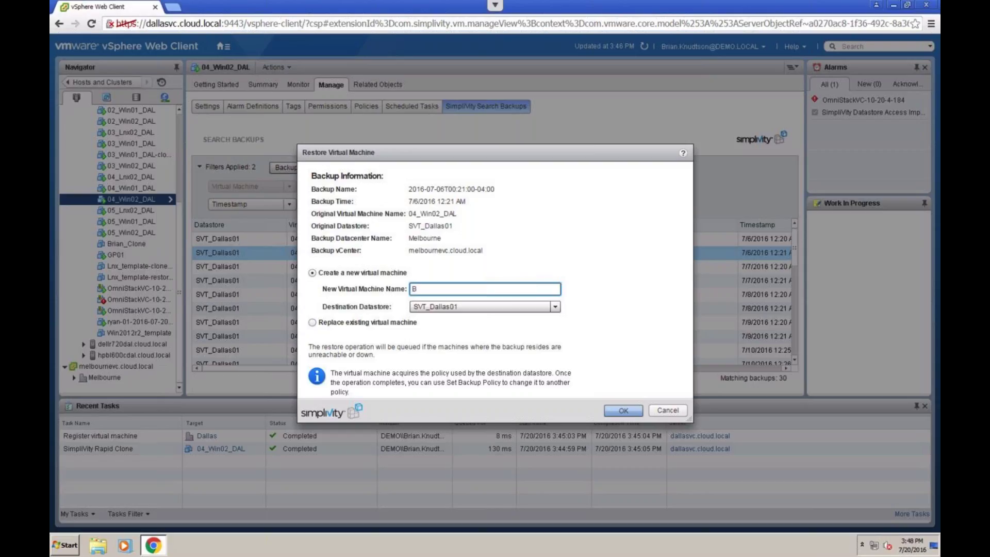
type("rian_REstore")
Step: Set the restore's destination datastore to SVT_Melbourne01 and run the restore
left_click(433, 306)
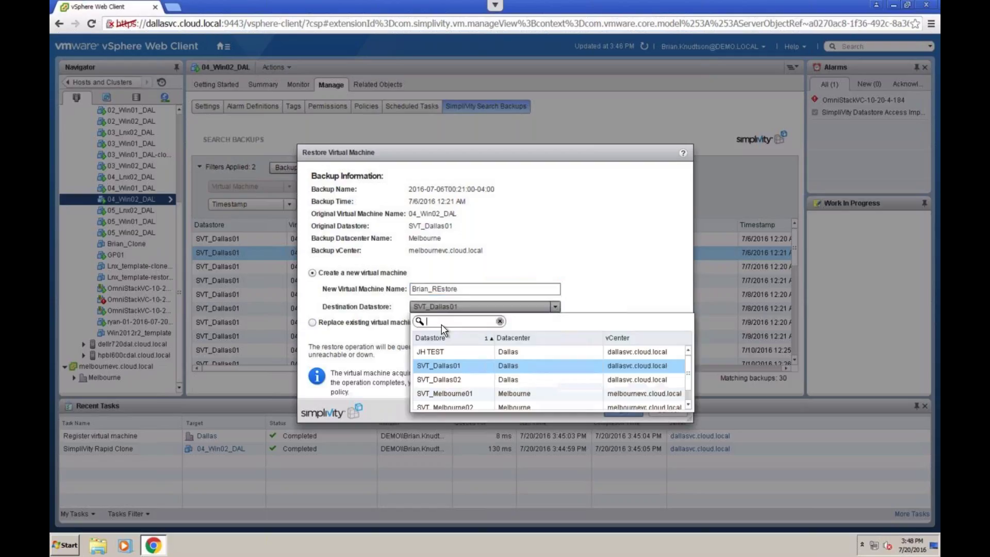
left_click(451, 392)
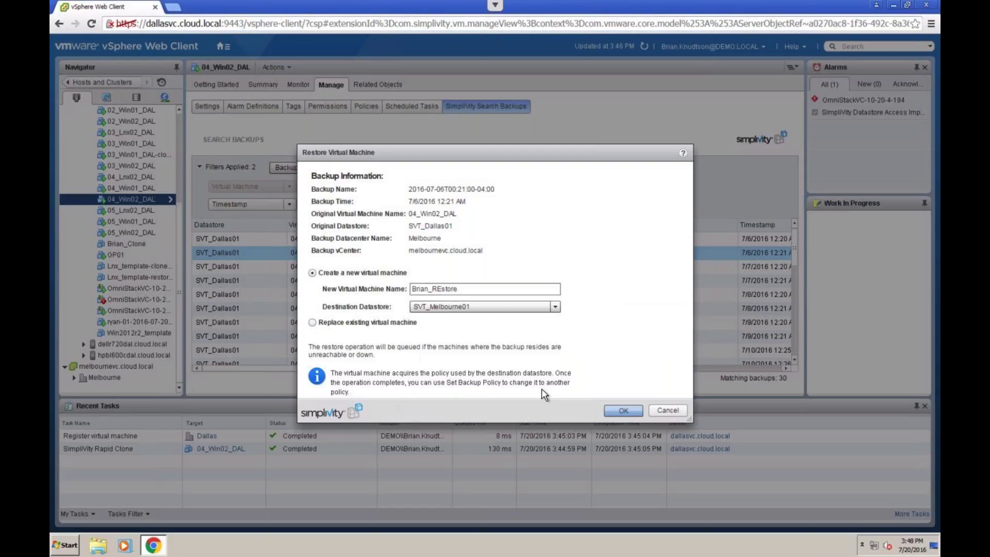
left_click(623, 410)
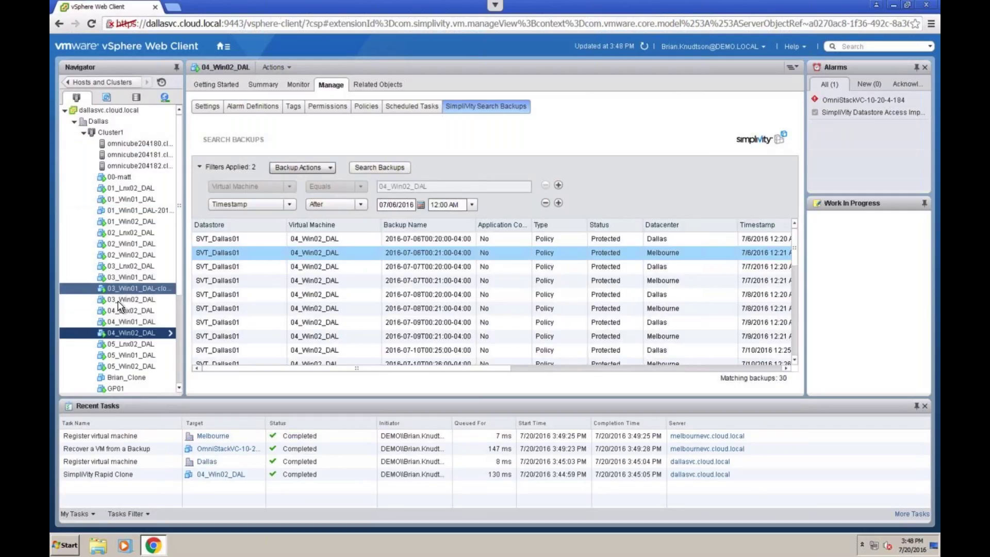
Step: Expand the Melbourne datacenter and its omnicube host in the inventory, and open the restored virtual machine ending in "_REstore"
scroll(178, 348, "down", 4)
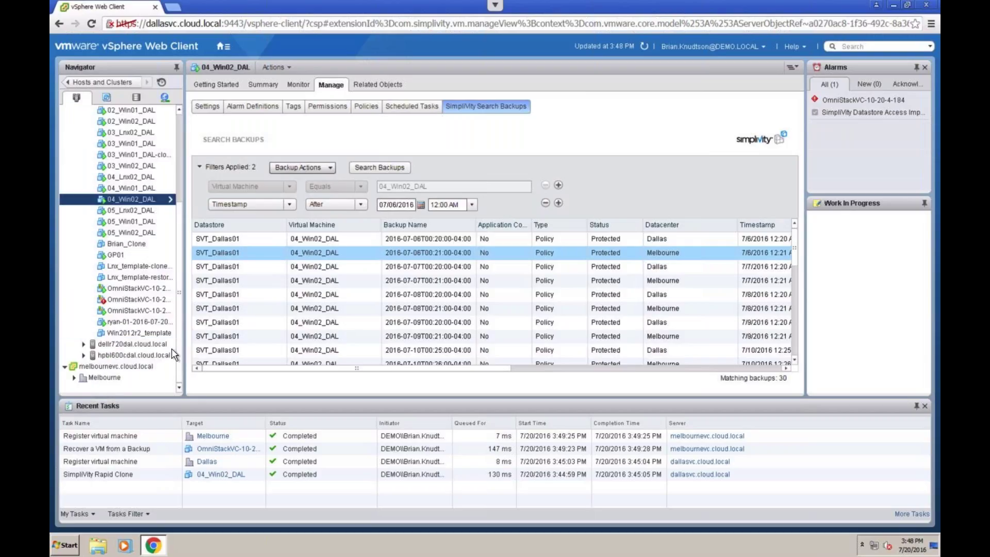
left_click(74, 377)
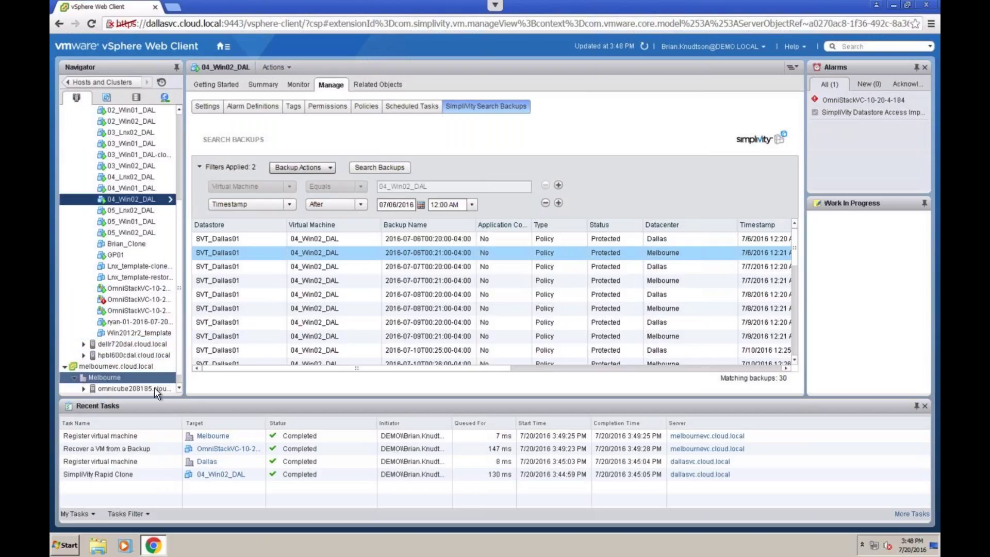
scroll(179, 378, "down", 1)
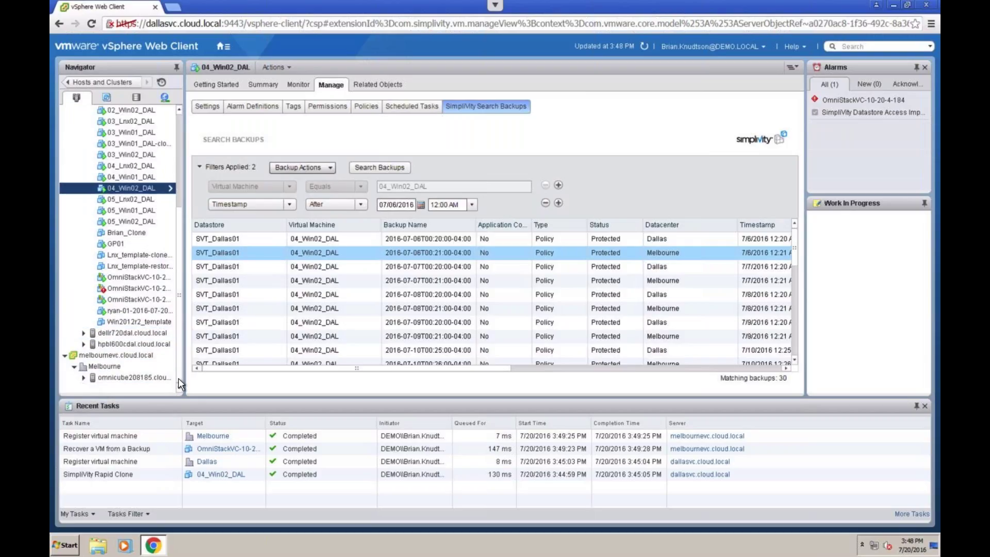
left_click(84, 378)
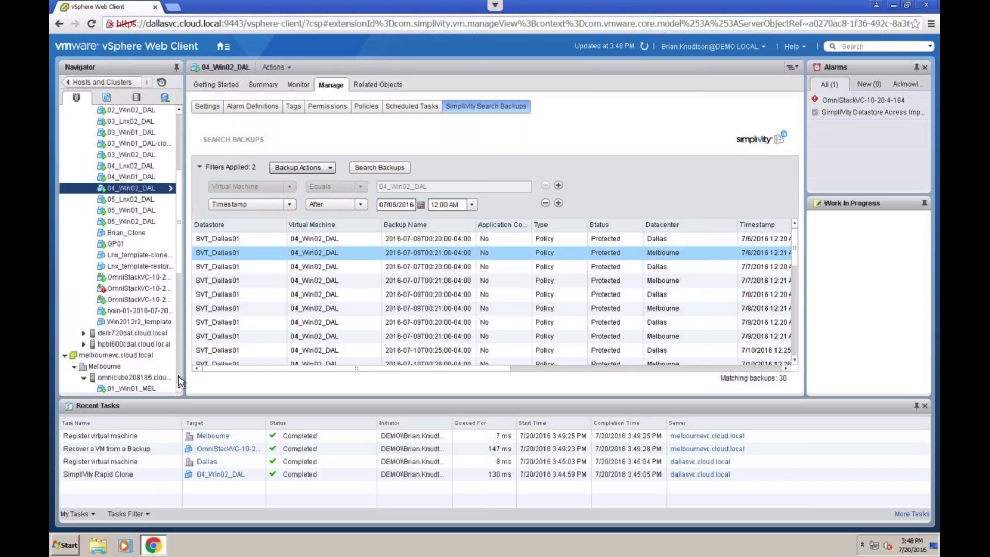
scroll(178, 376, "down", 5)
left_click(136, 167)
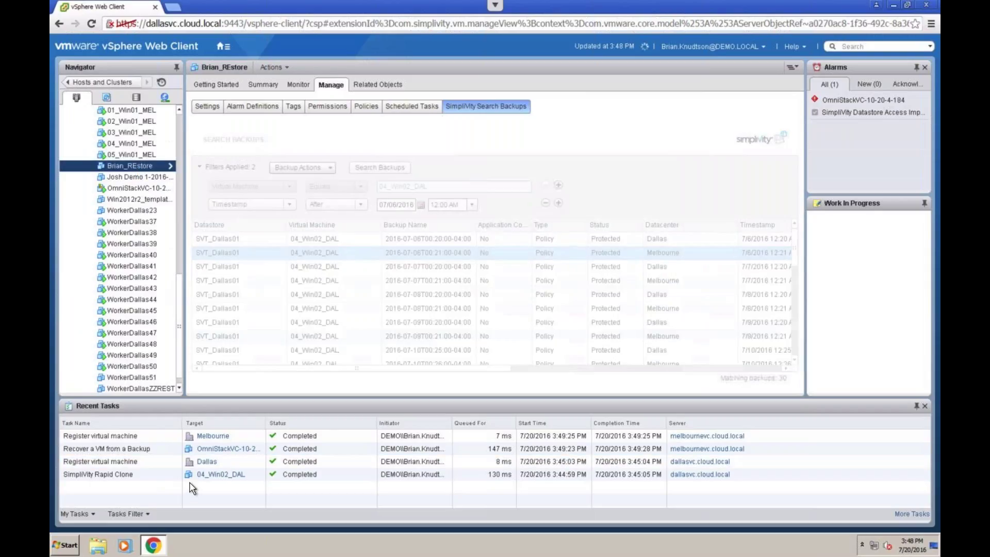
left_click(369, 450)
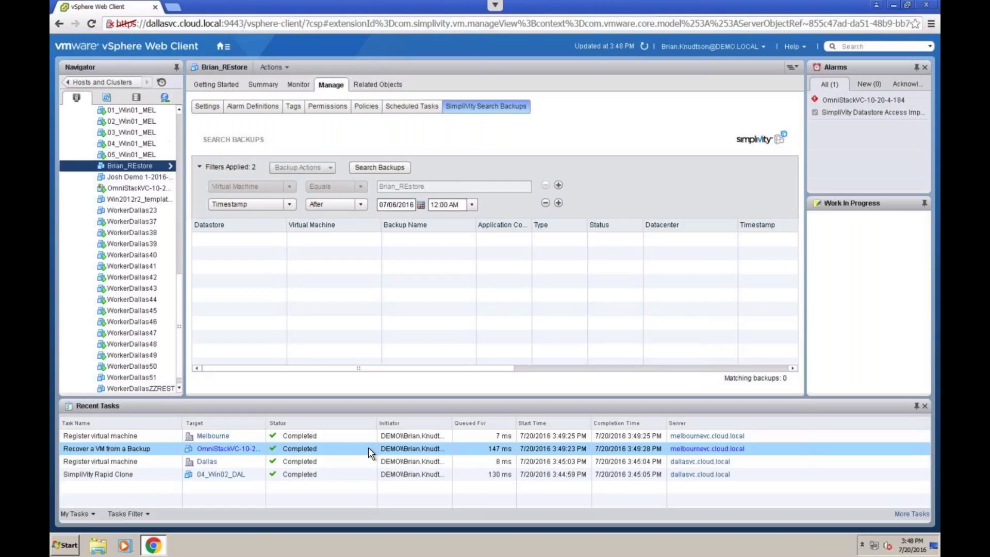
Step: Use SimpliVity's Move Virtual Machine to move the restored "_REstore" machine to datastore SVT_Dallas01, keeping its name
right_click(139, 165)
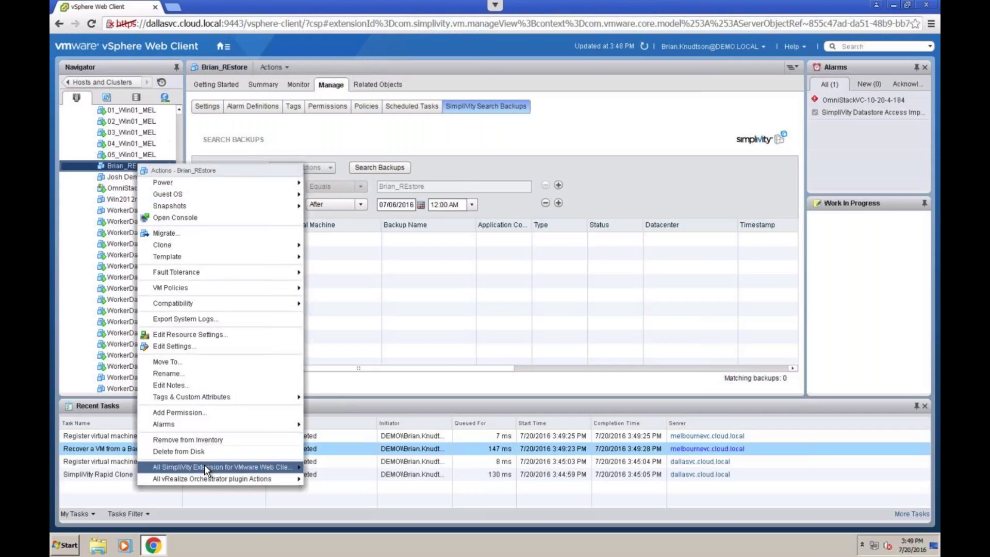
mouse_move(204, 466)
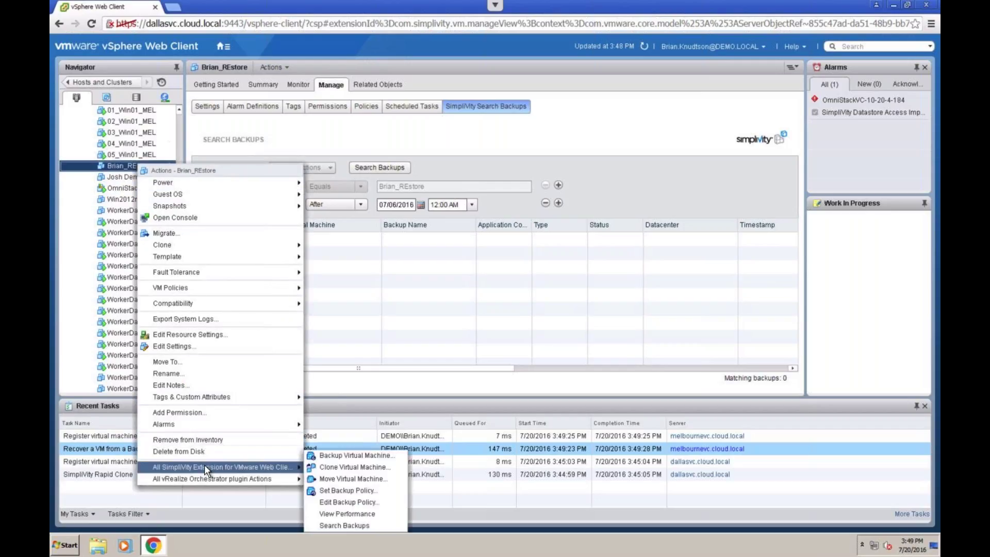
left_click(350, 479)
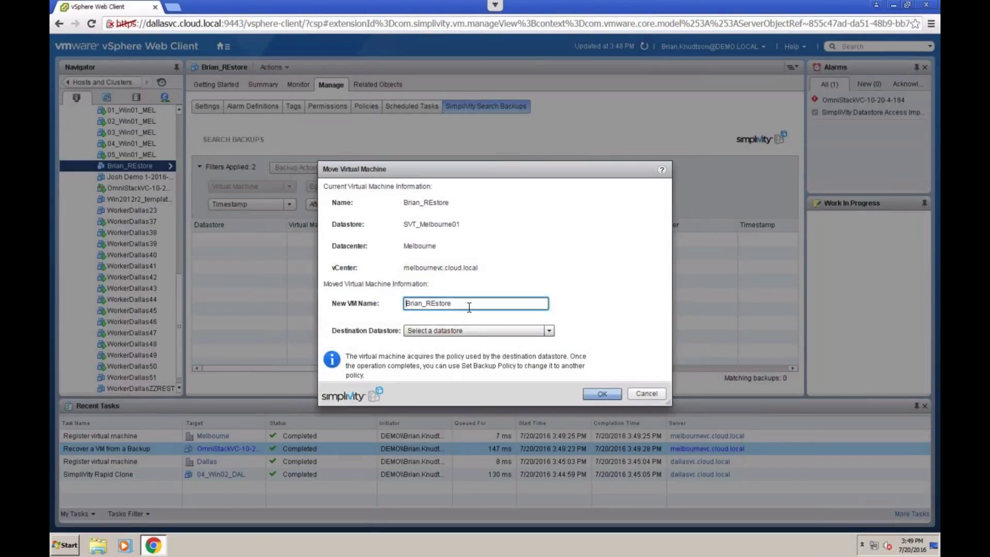
left_click(491, 332)
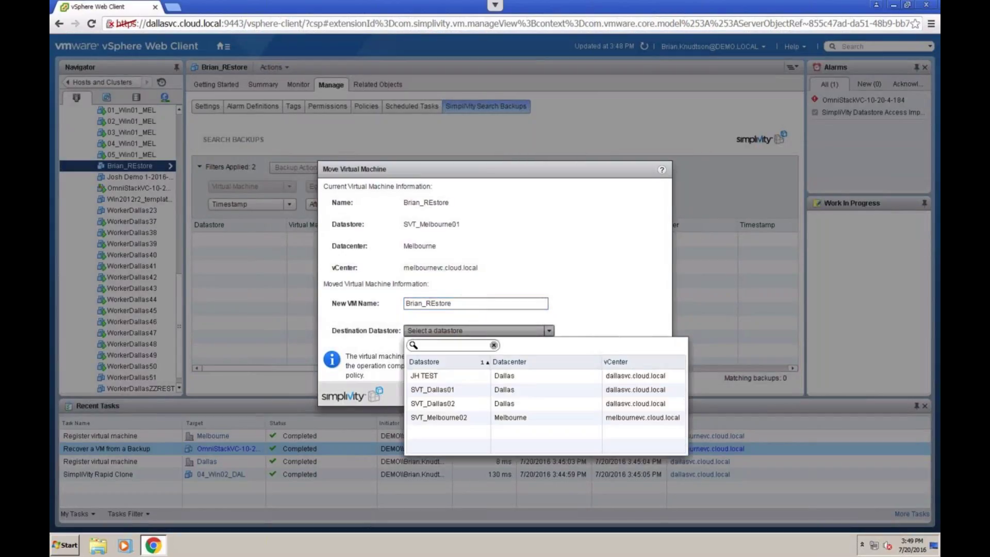
left_click(453, 392)
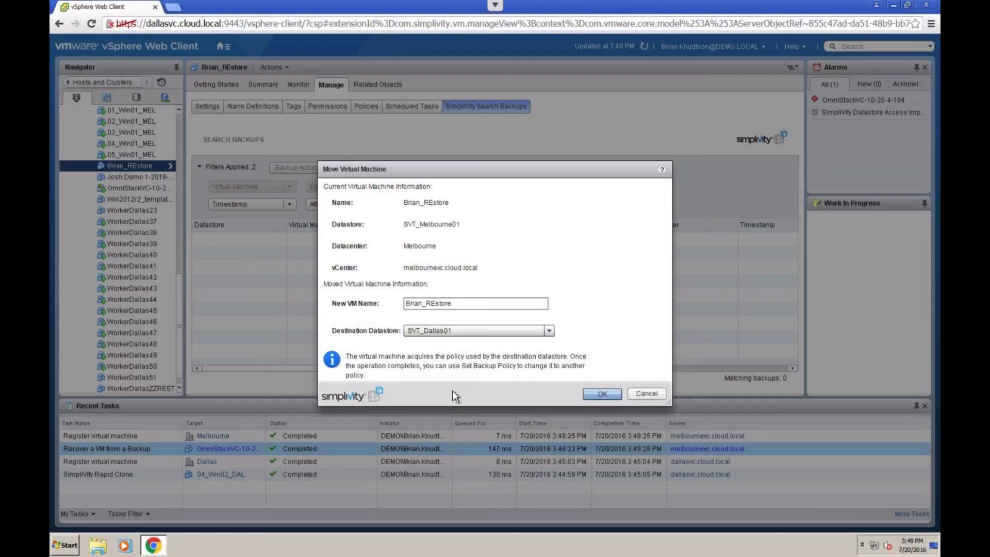
left_click(601, 394)
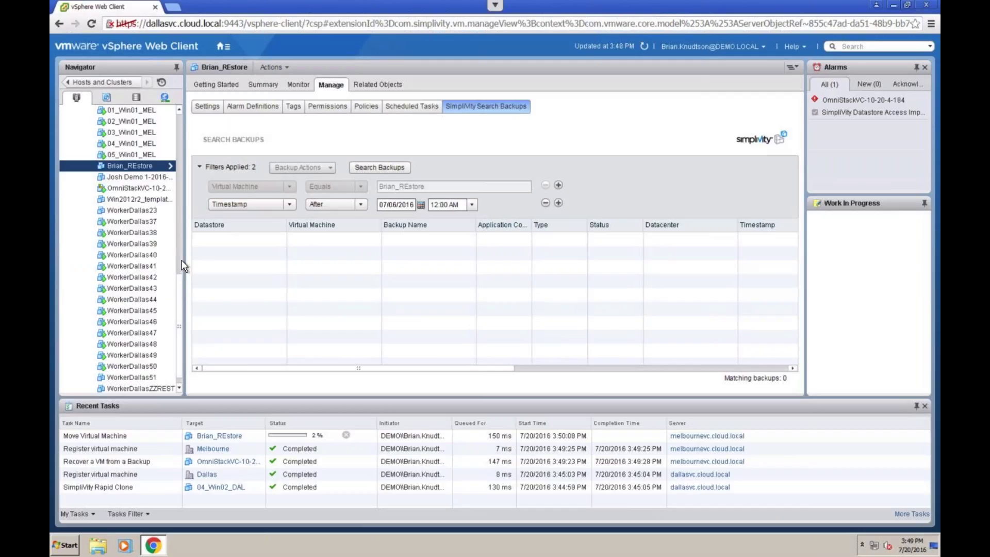
Step: Refresh the vSphere inventory and check the Move Virtual Machine task's progress and the virtual machines listed under Dallas and Melbourne
left_click(181, 260)
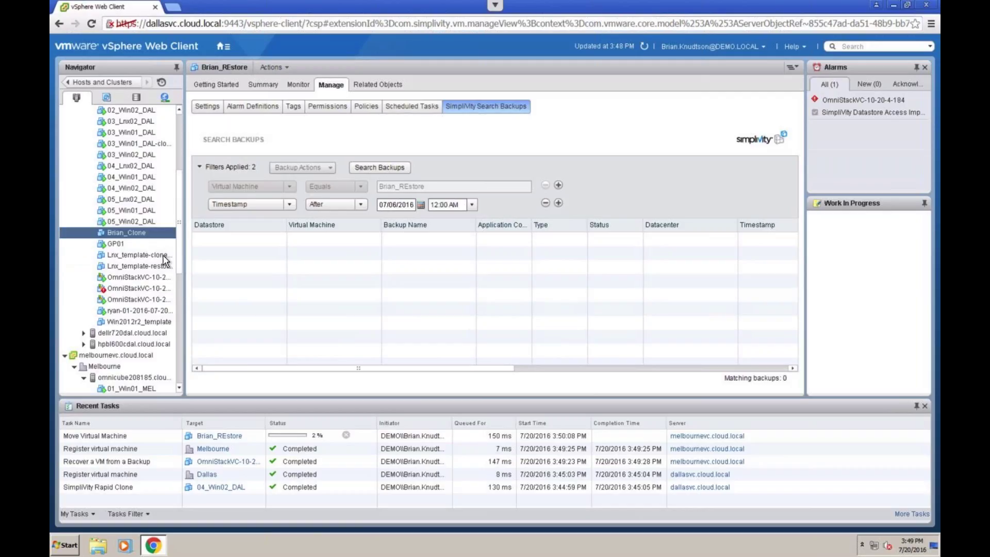
left_click(108, 433)
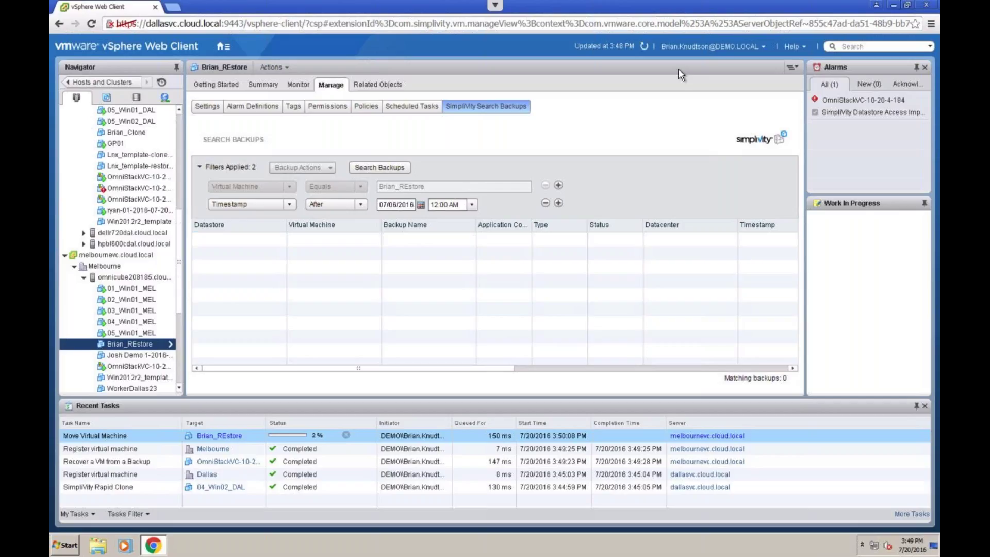
left_click(644, 46)
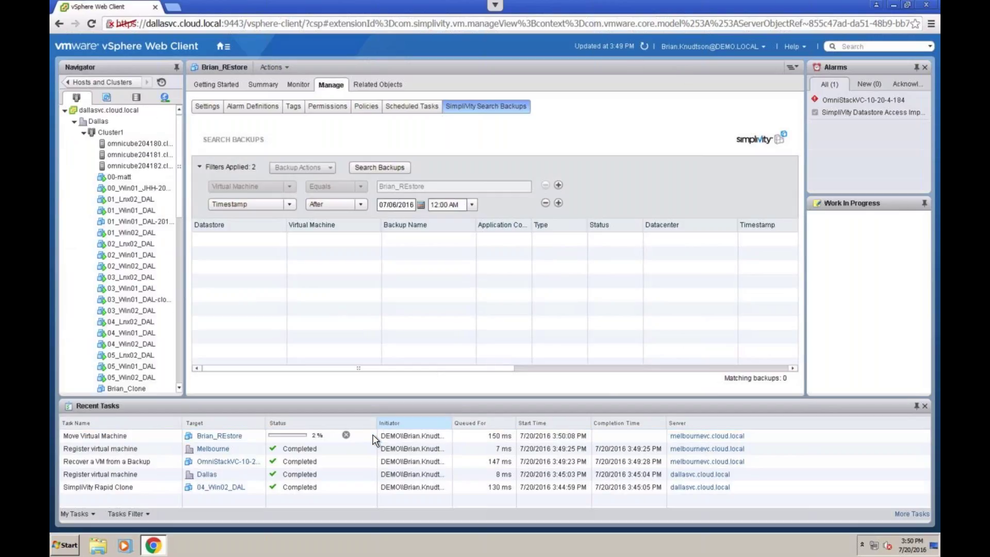
left_click(130, 436)
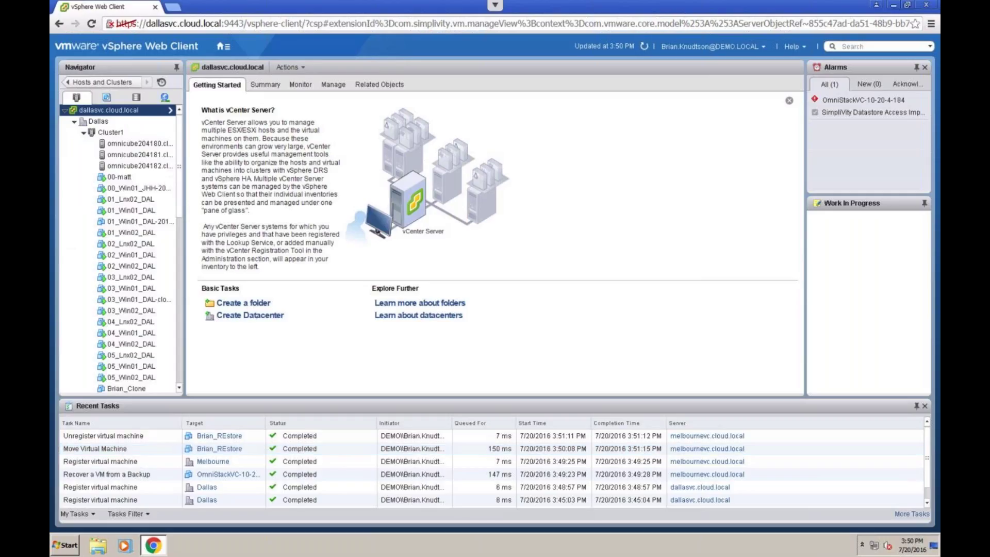
Step: Switch to the slide presentation and advance from the Demo slide to the closing "Thank you!" slide
key("alt+Tab")
key("Right")
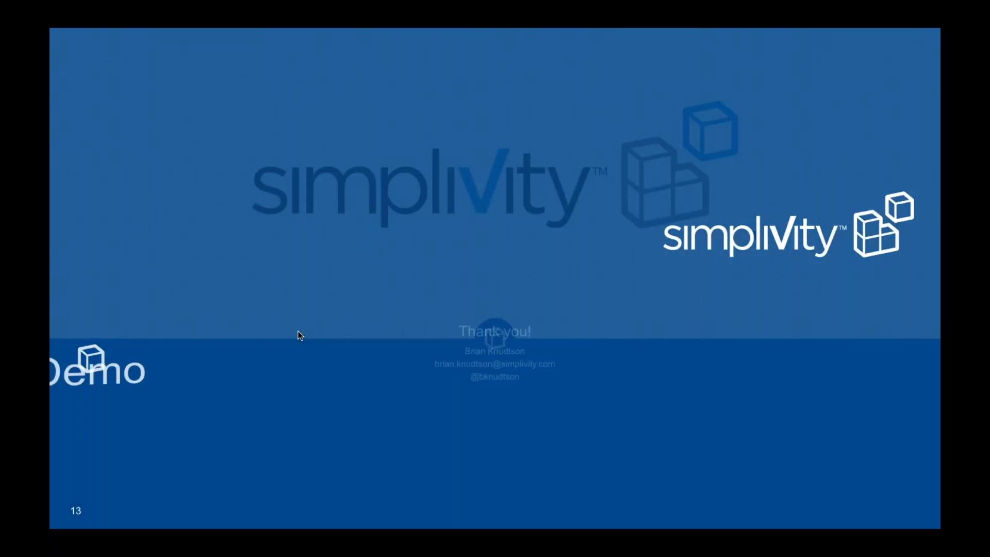